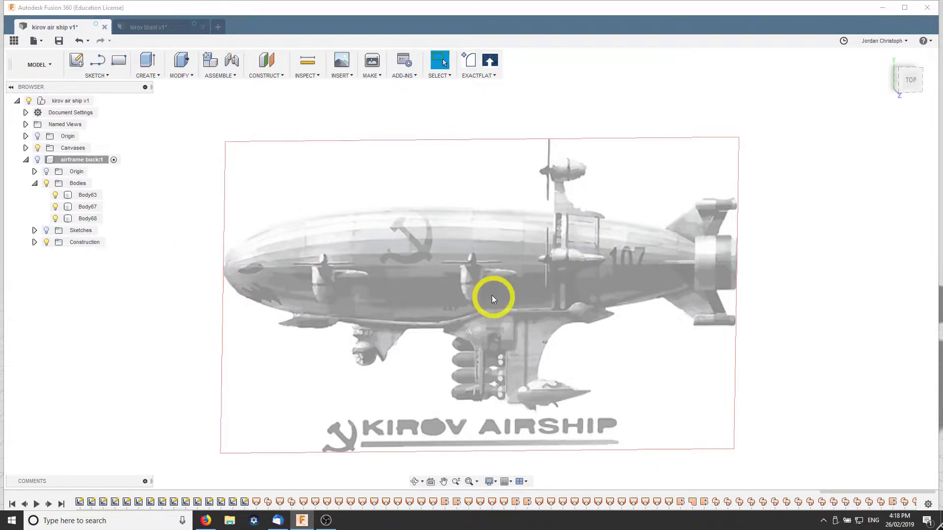
scroll(621, 273, up, 3)
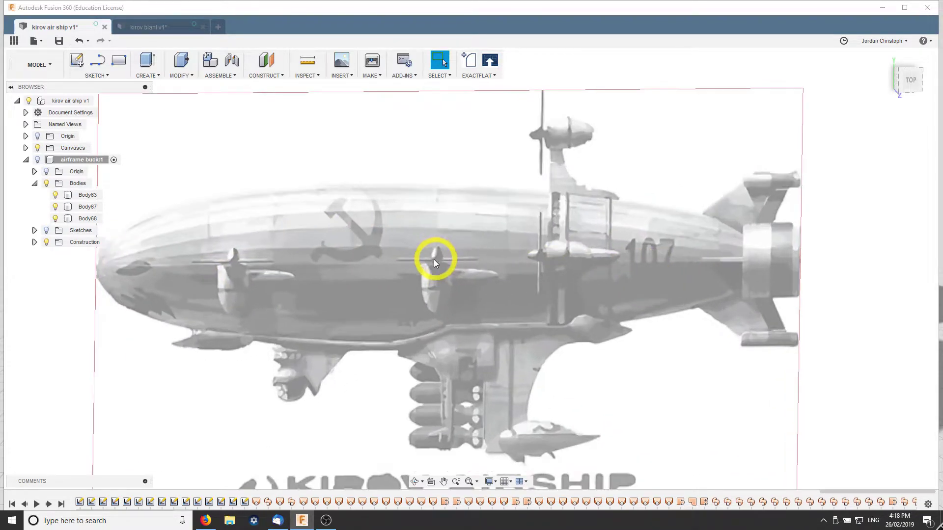
scroll(331, 289, up, 2)
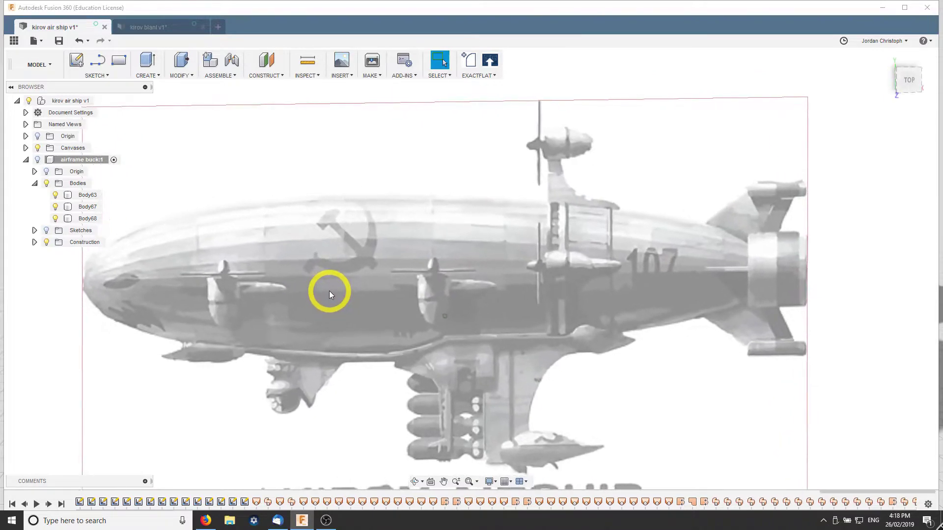
scroll(301, 306, up, 2)
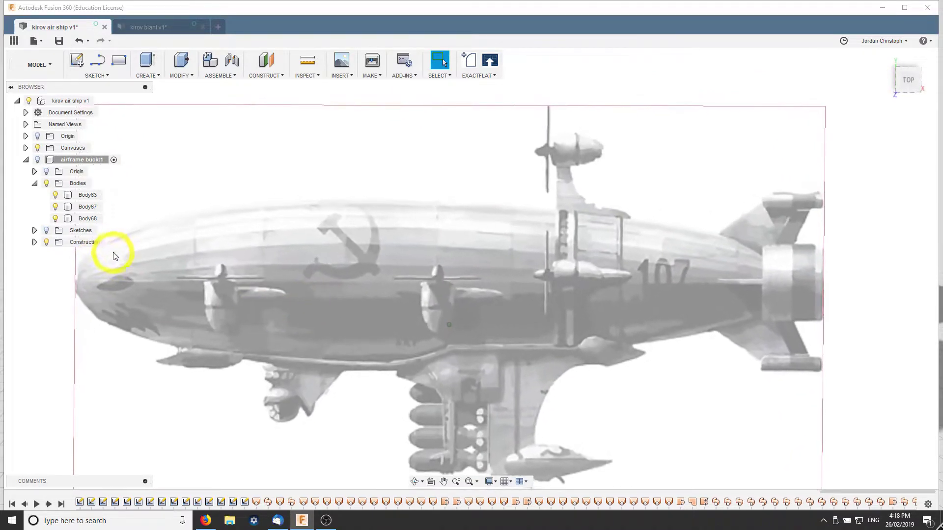
scroll(265, 311, down, 4)
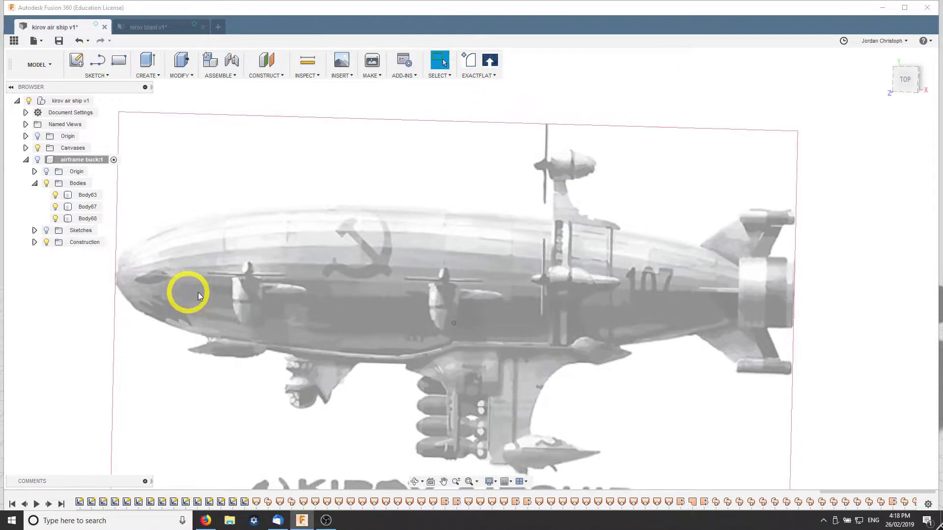
scroll(228, 303, up, 3)
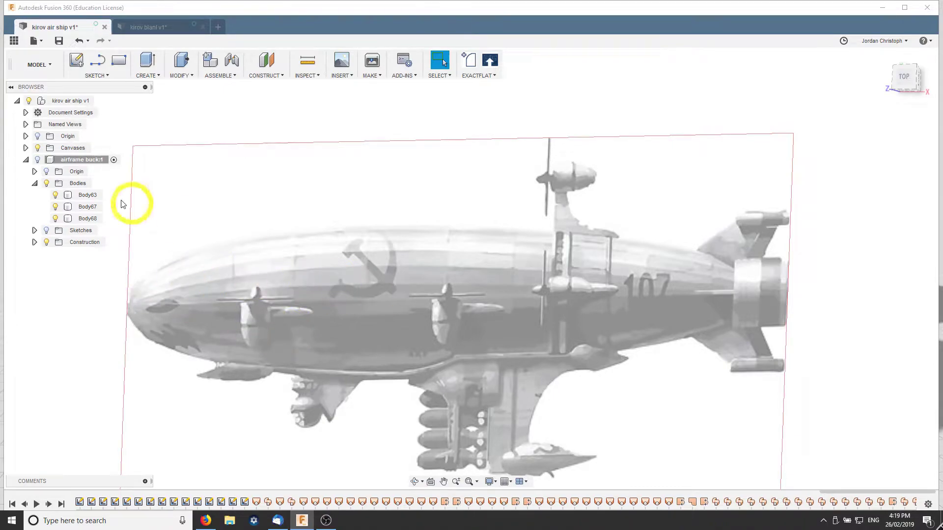
Step: Show the airframe buck component over the airship reference canvas and examine its hull panels
click(38, 160)
click(39, 160)
shift+middle_drag(238, 284, 579, 337)
scroll(574, 335, up, 5)
scroll(575, 199, down, 5)
shift+middle_drag(573, 196, 455, 234)
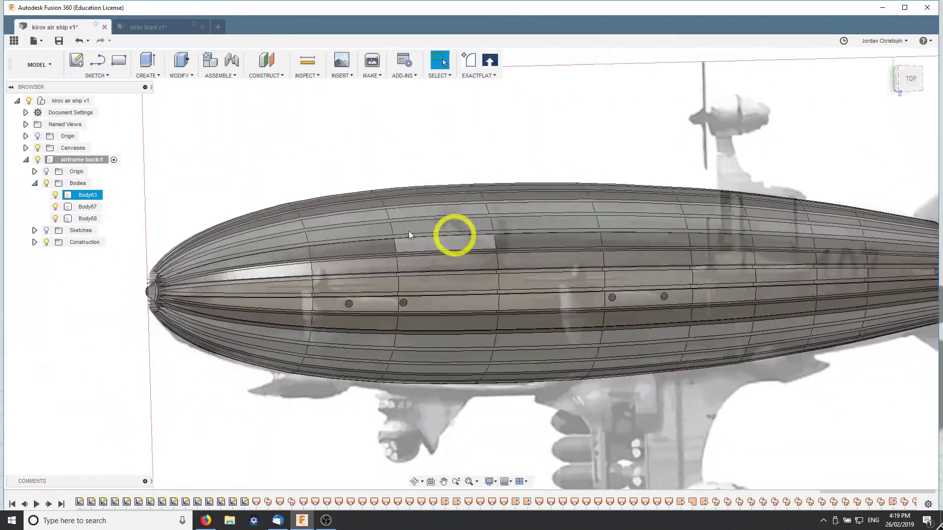
Step: Switch to the kirov blanl v1 design and examine the faceted airship hull from the side
click(155, 26)
shift+middle_drag(315, 300, 231, 293)
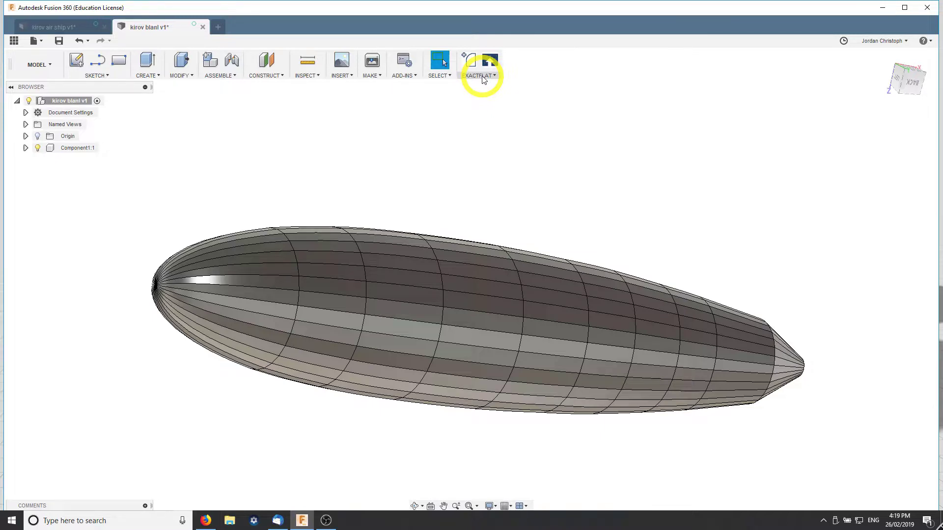
shift+middle_drag(556, 284, 362, 274)
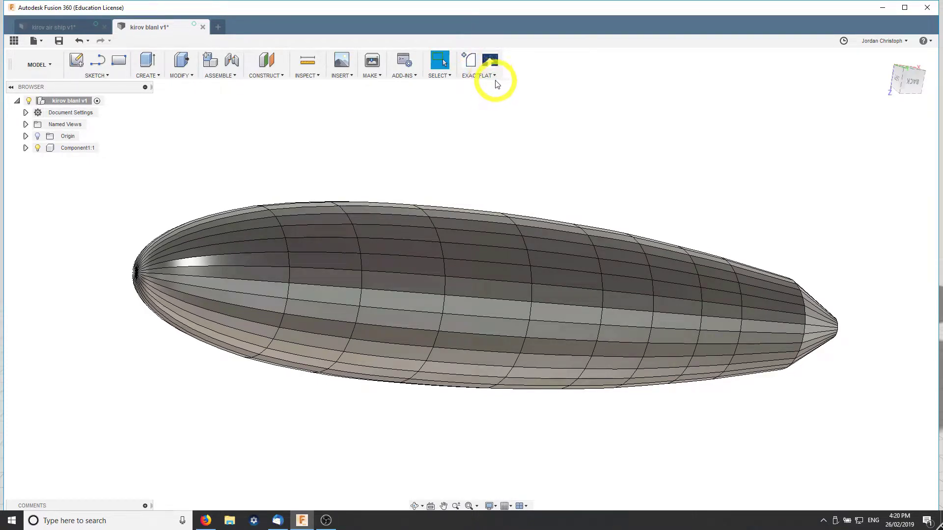
scroll(462, 170, up, 1)
scroll(467, 193, down, 1)
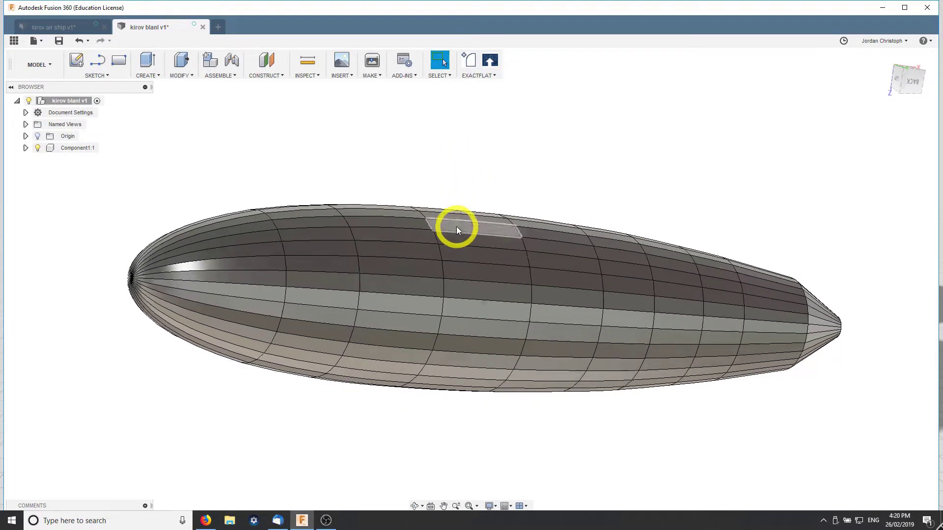
shift+middle_drag(456, 226, 444, 222)
scroll(220, 302, up, 1)
scroll(219, 302, up, 1)
shift+middle_drag(255, 275, 285, 284)
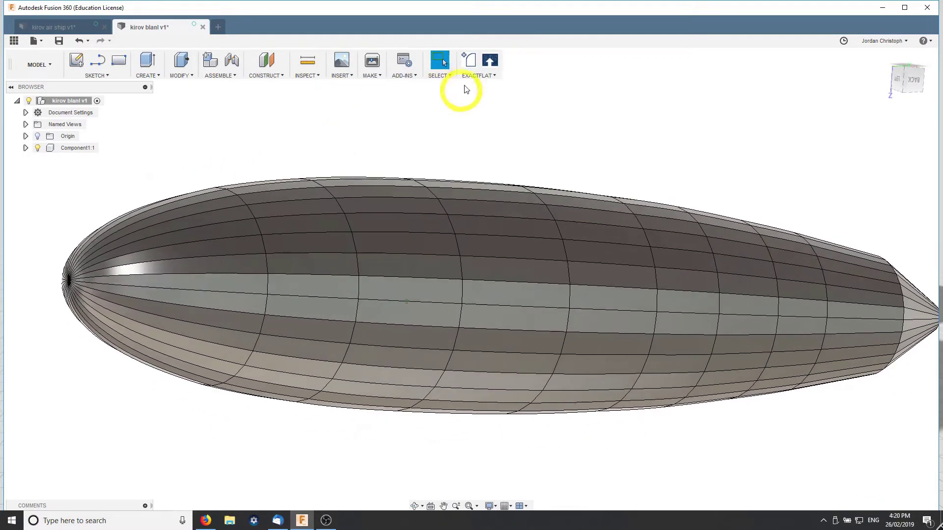
Step: Start Create Pieces for the kirovskin piece and clear its existing face selection
click(469, 60)
shift+middle_drag(772, 193, 933, 211)
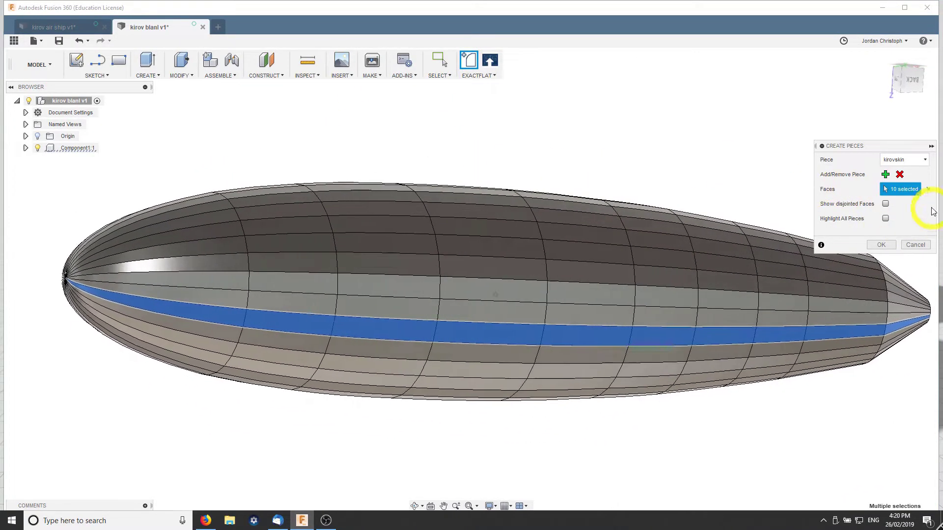
click(927, 190)
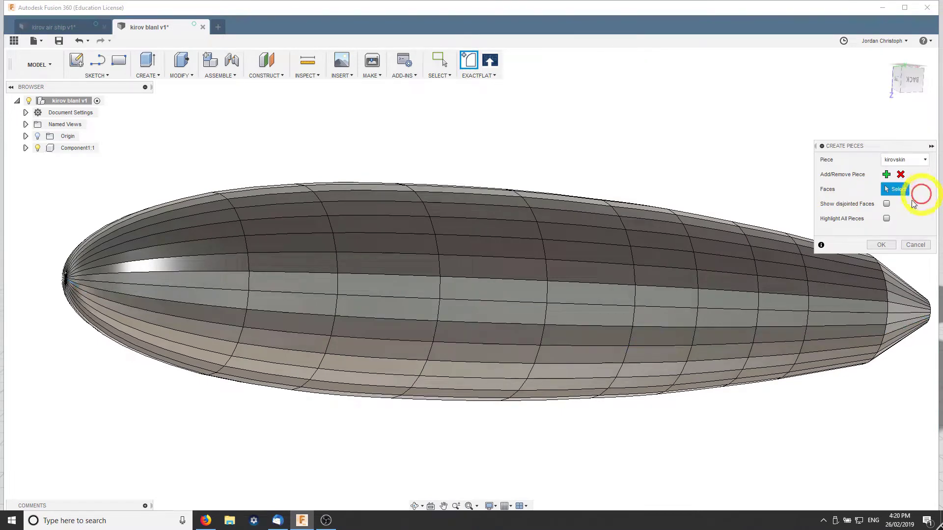
Step: Assign the ten faces of one lengthwise hull strip, from nose to tail, to the kirovskin piece
click(201, 293)
click(295, 295)
shift+middle_drag(400, 301, 361, 308)
click(378, 310)
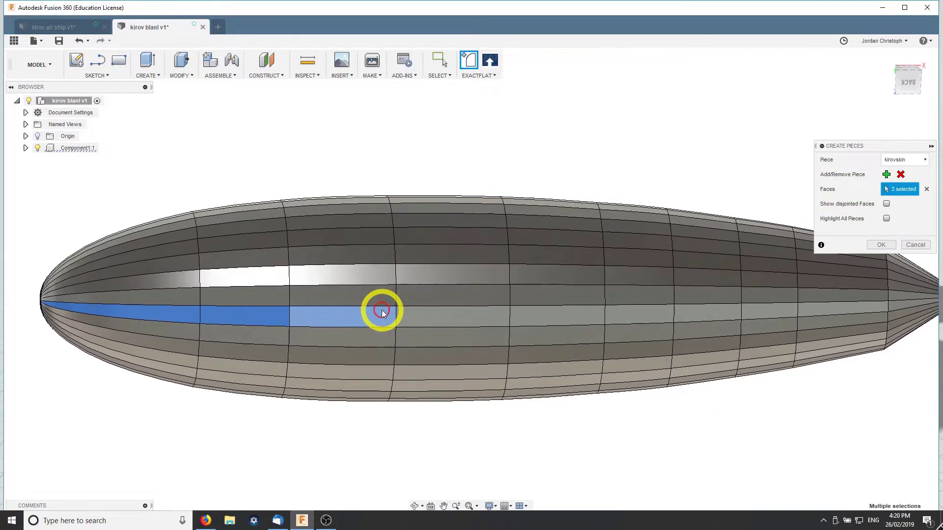
click(440, 323)
click(488, 344)
click(556, 335)
click(607, 333)
click(707, 336)
click(775, 331)
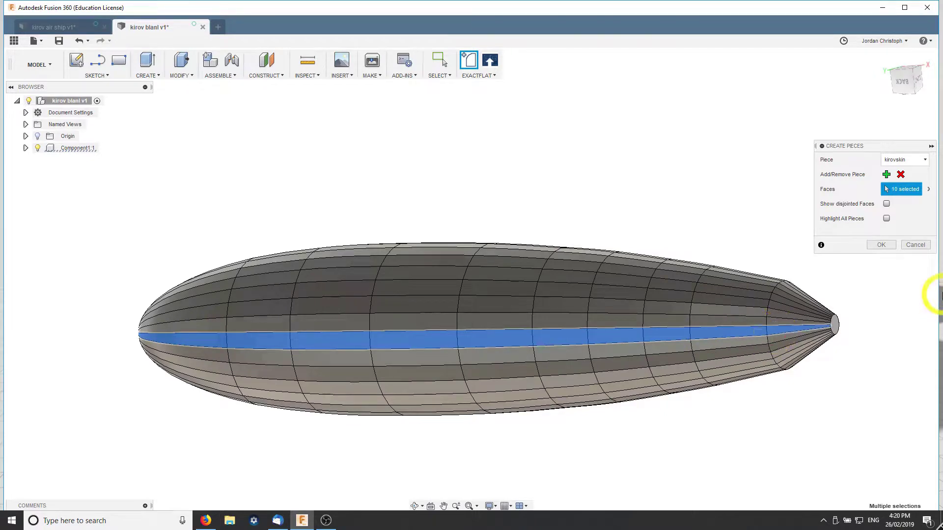
click(880, 246)
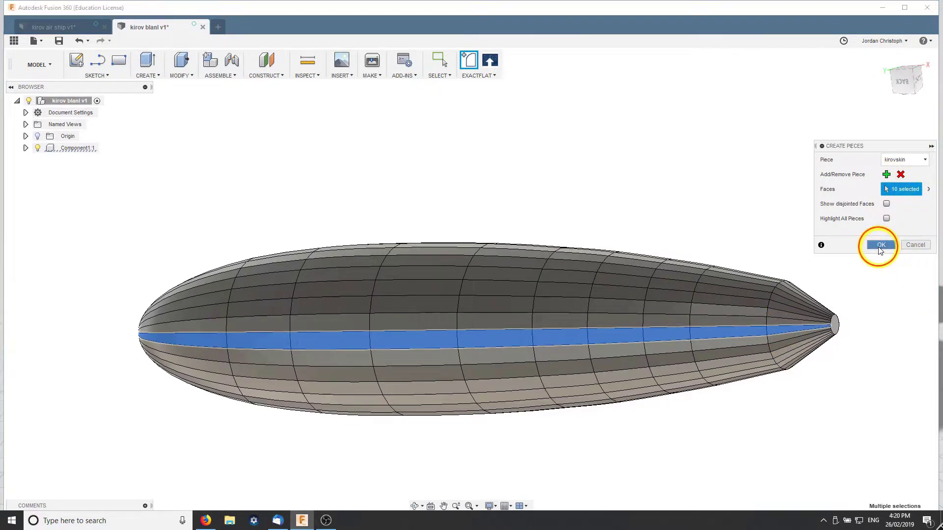
Step: Publish the piece with Standard mesh quality, with ExactFlat set to launch after publishing
click(490, 60)
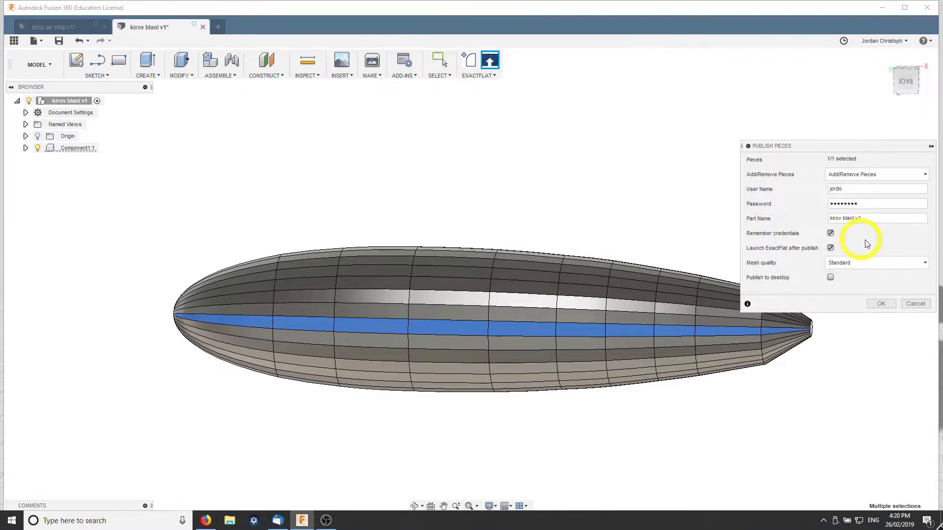
click(887, 307)
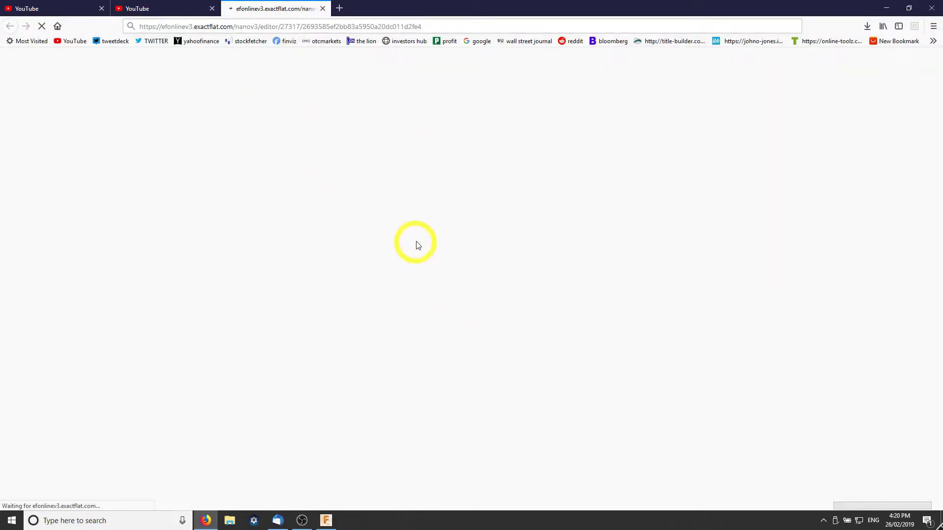
Step: Inspect the published strip's mesh in the ExactFlat Online editor and flatten it
scroll(409, 303, up, 5)
scroll(411, 305, down, 5)
scroll(407, 317, up, 3)
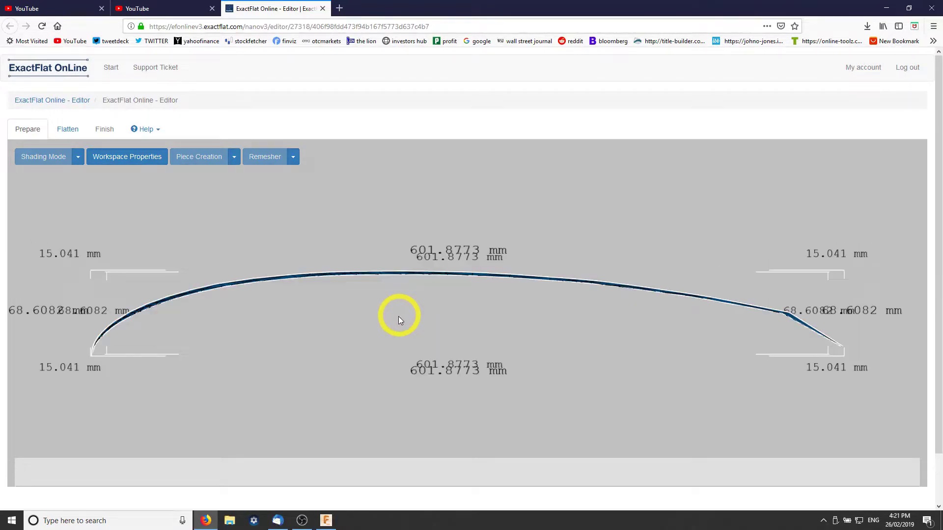
drag(402, 285, 407, 294)
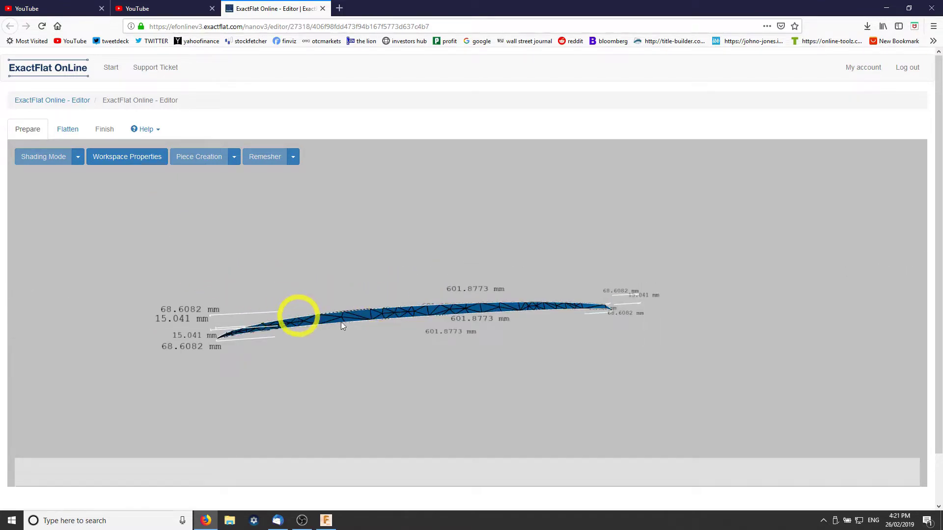
click(385, 322)
drag(329, 302, 384, 373)
click(76, 134)
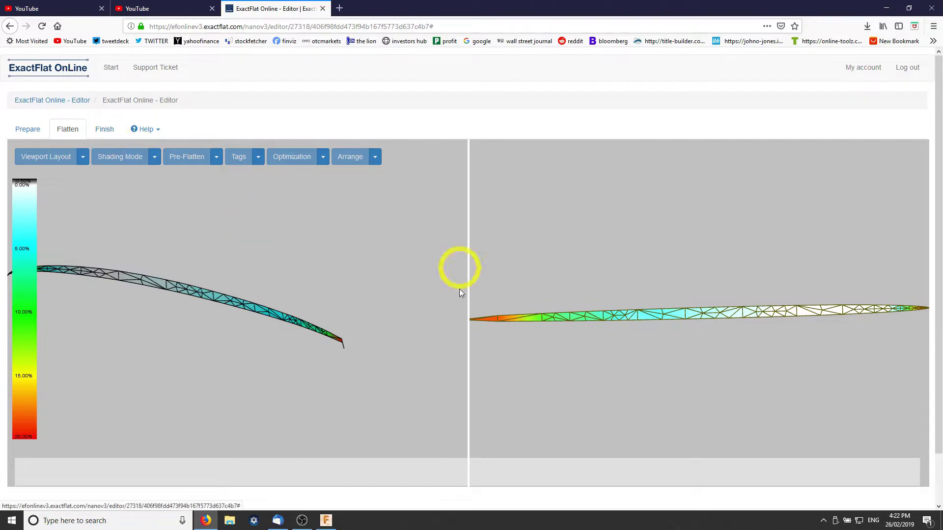
click(597, 319)
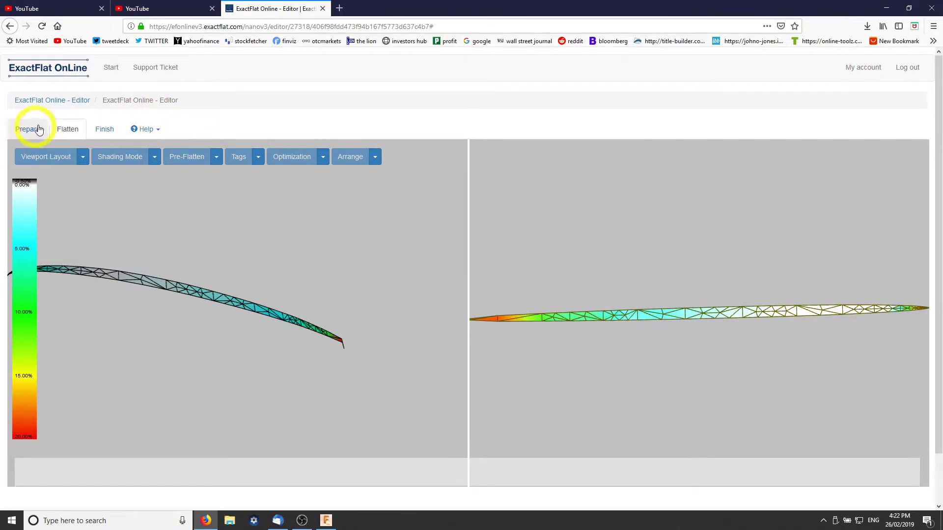
Step: Proceed to the Finish stage with the flattened strip, continuing without optimization
click(102, 133)
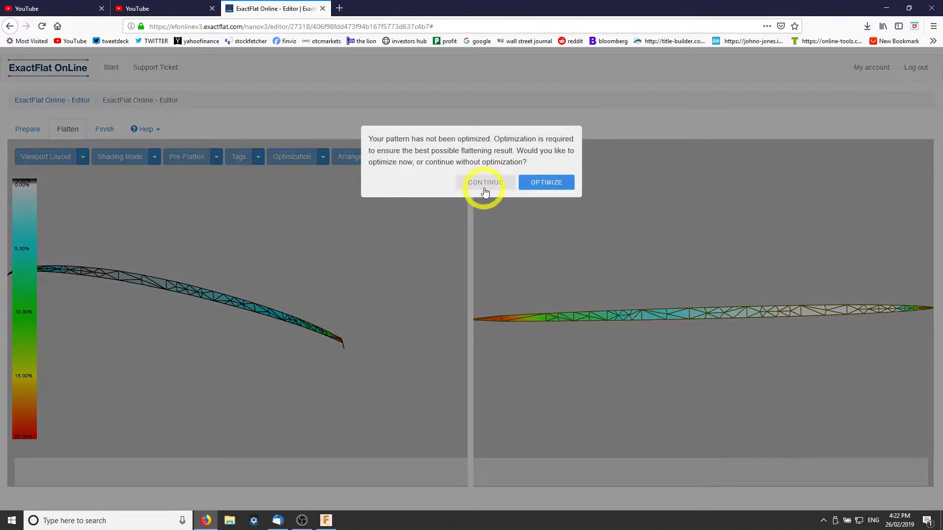
click(497, 186)
click(518, 319)
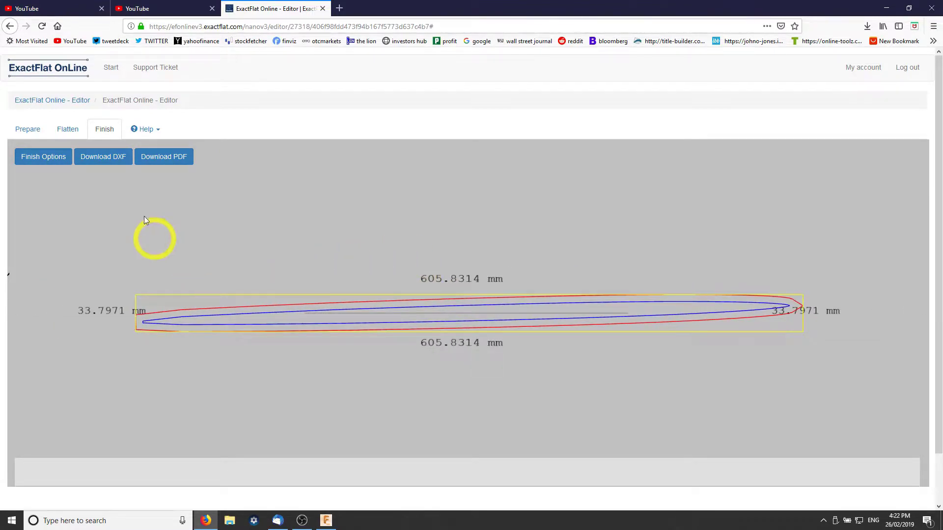
click(366, 297)
Step: Set the seam allowance to 0.27 with millimetres as its unit system and apply the finish properties
click(58, 158)
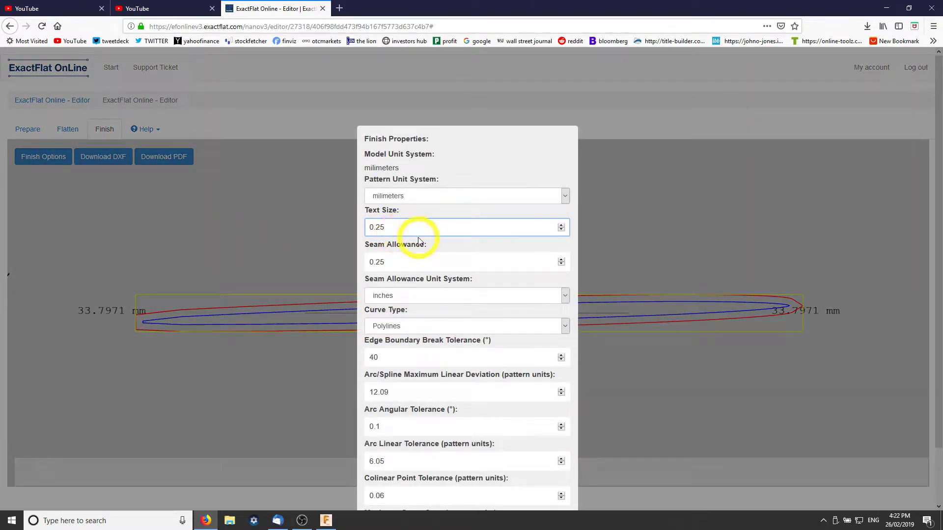
drag(397, 263, 371, 262)
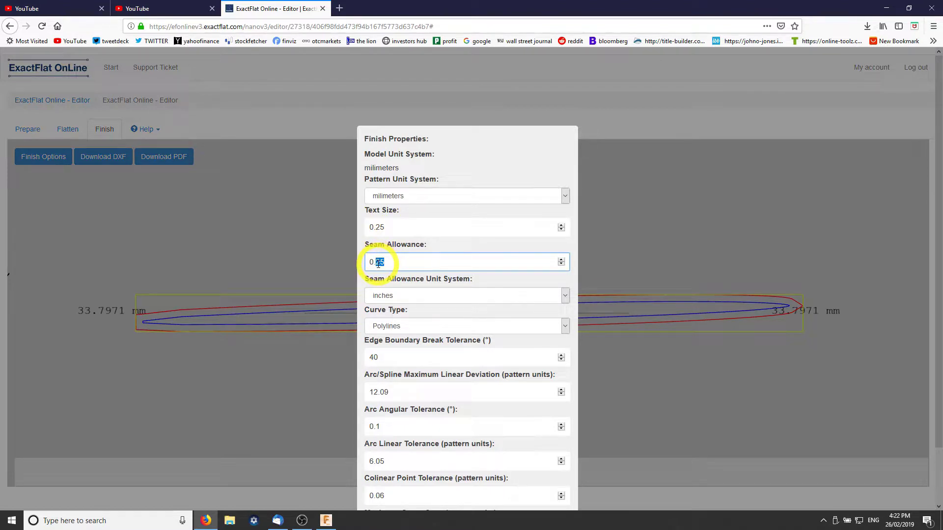
click(564, 296)
click(392, 314)
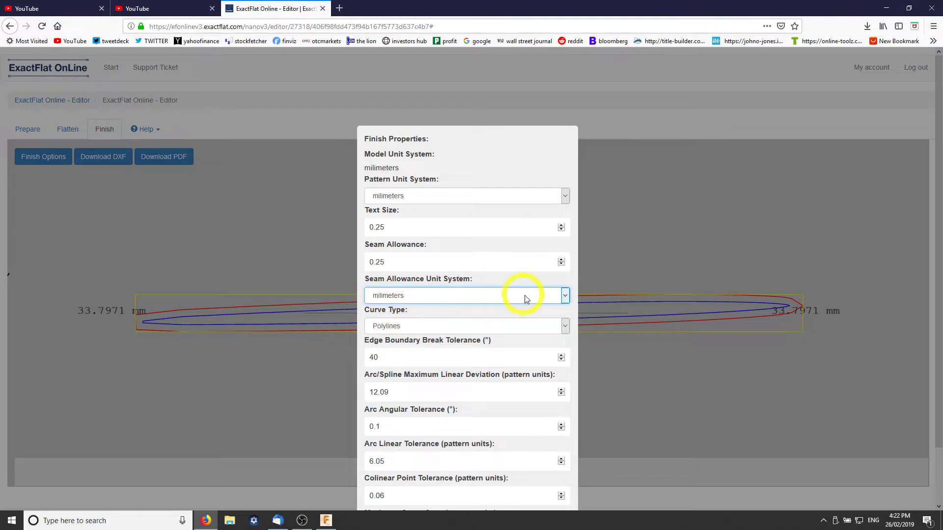
double_click(420, 268)
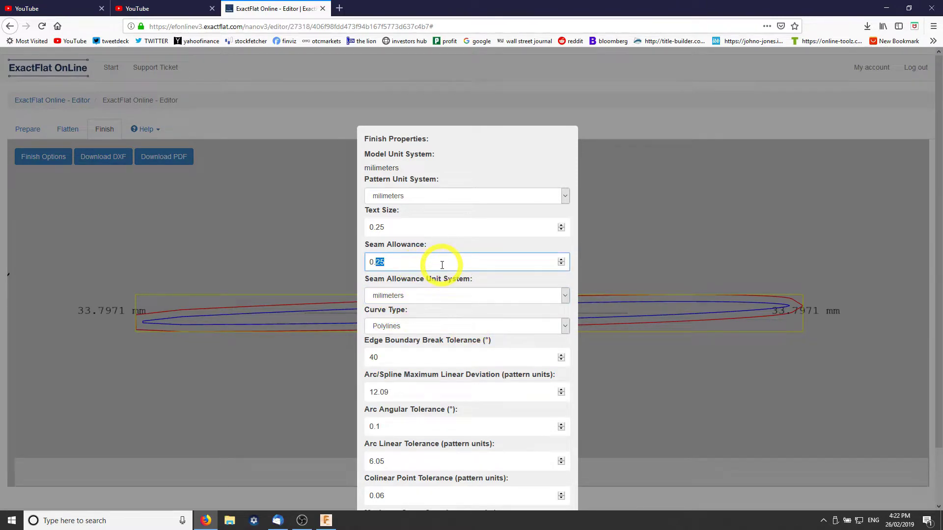
click(562, 260)
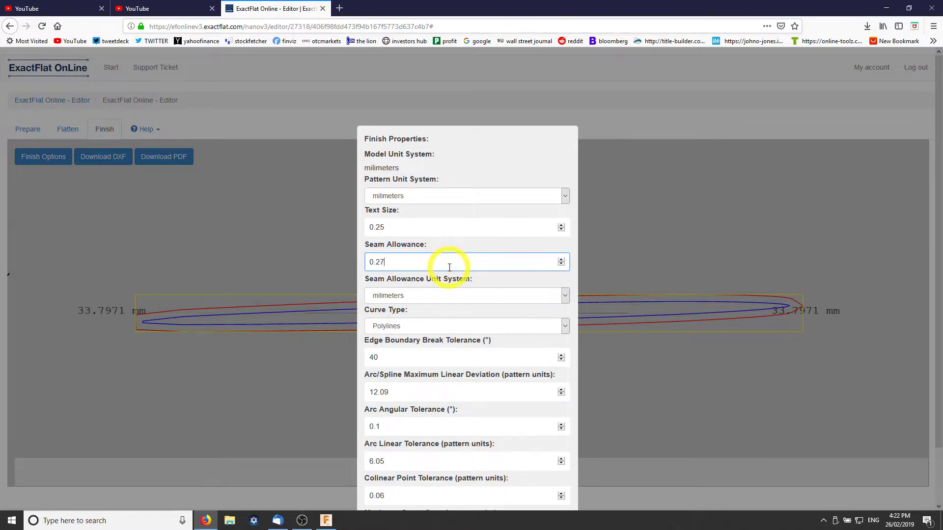
click(444, 244)
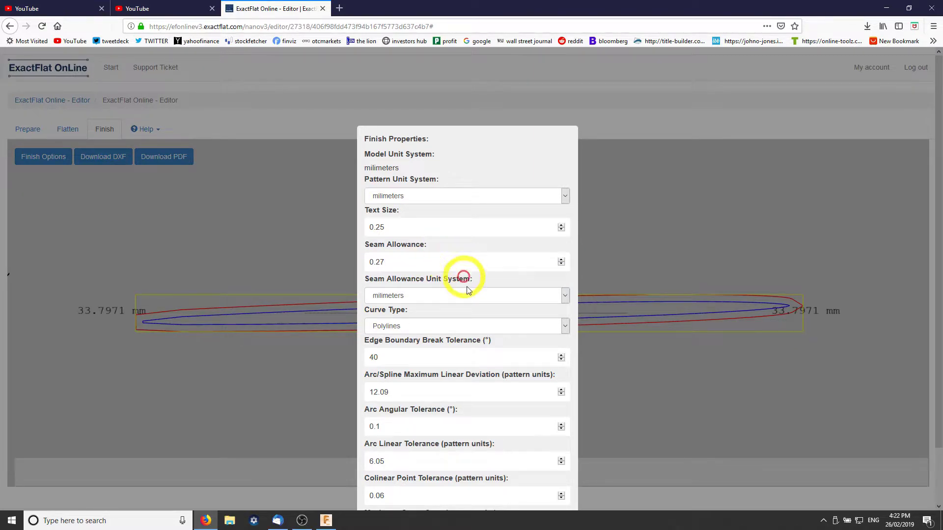
scroll(480, 310, down, 3)
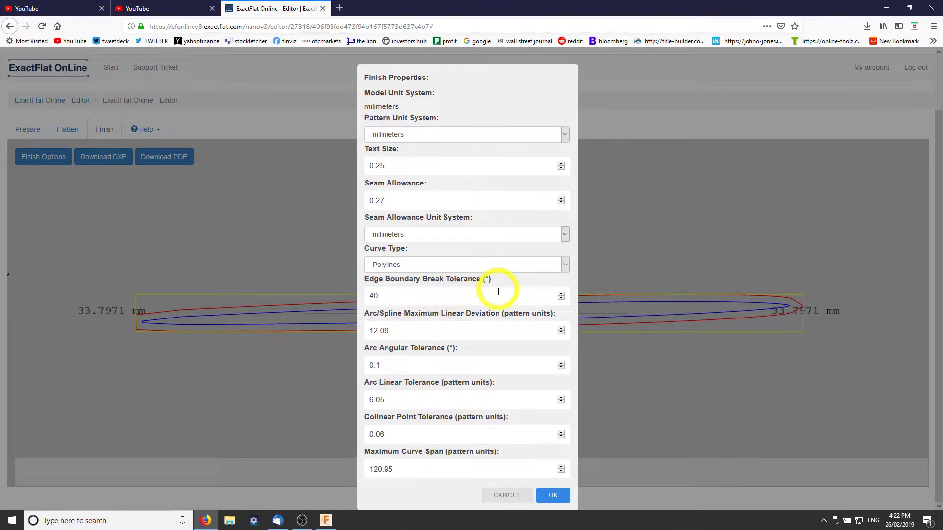
scroll(449, 408, up, 2)
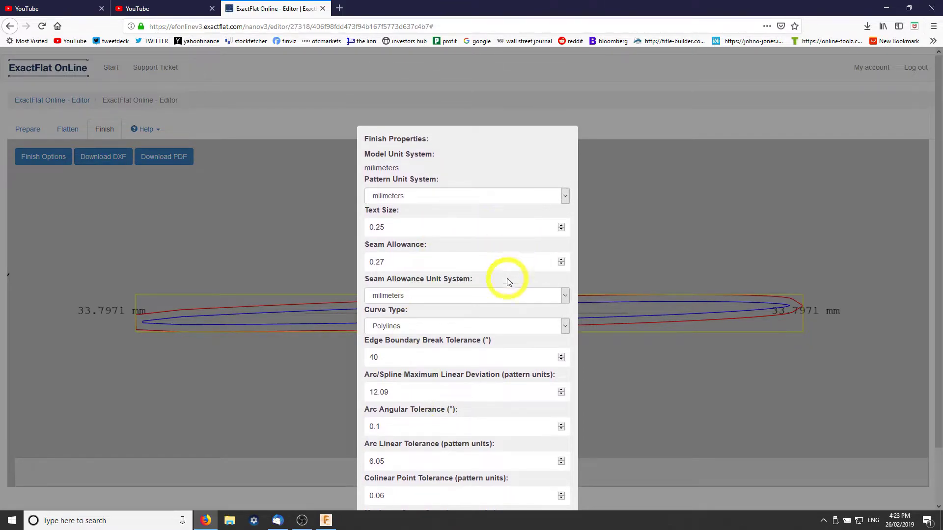
scroll(550, 354, down, 2)
click(552, 497)
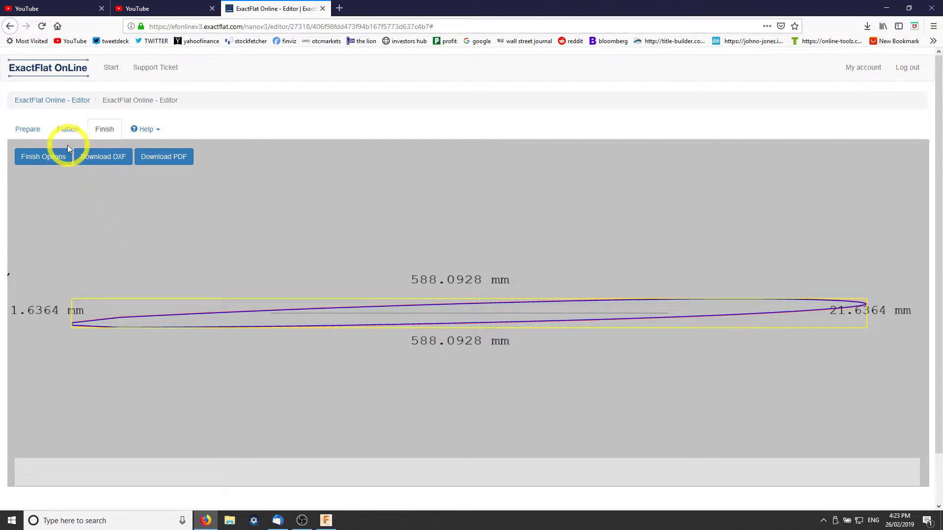
Step: Reopen the finish properties, replace the seam allowance with a larger millimetre value and apply it
click(59, 158)
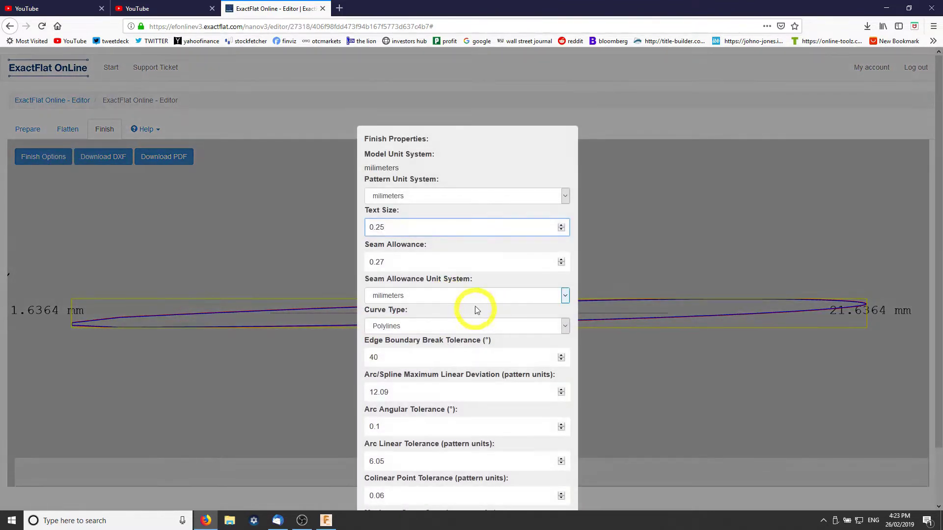
drag(414, 263, 346, 258)
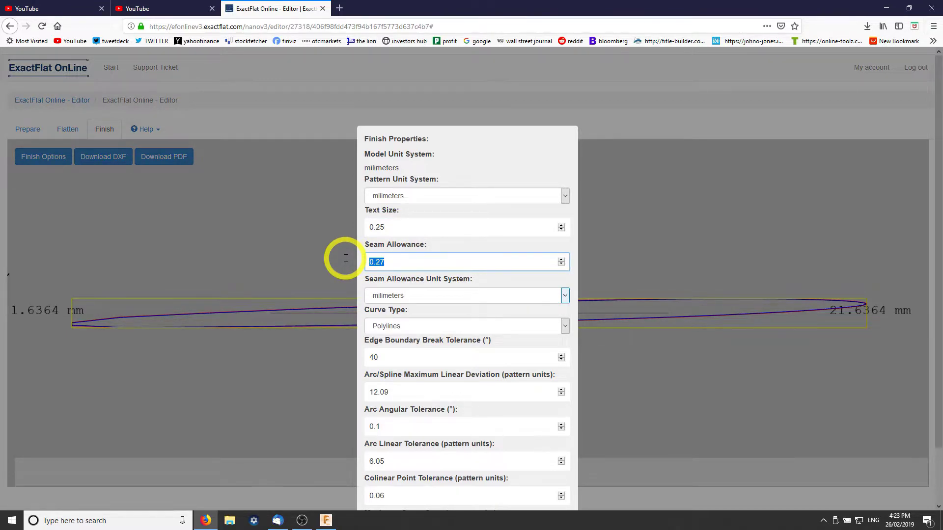
key(Return)
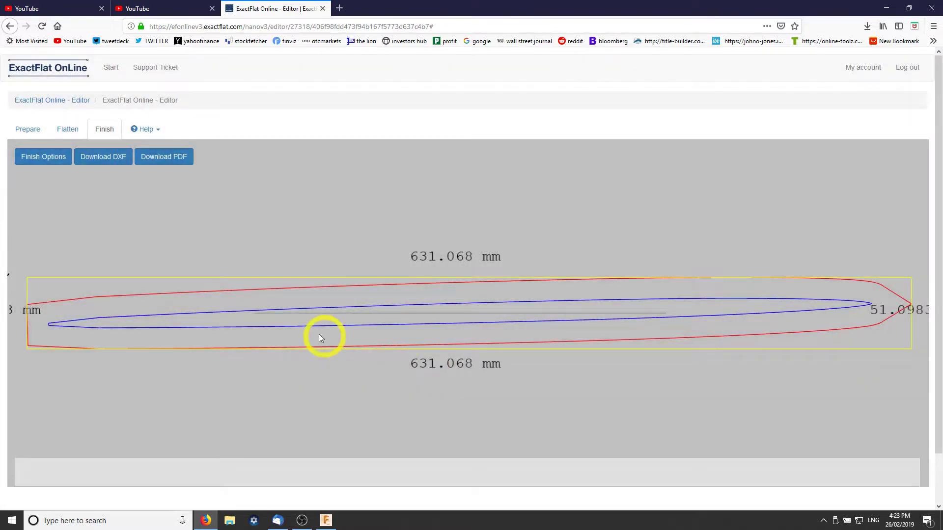
Step: Set the seam allowance to 5 millimetres, apply the finish properties and save the finished pattern as a DXF file
click(41, 160)
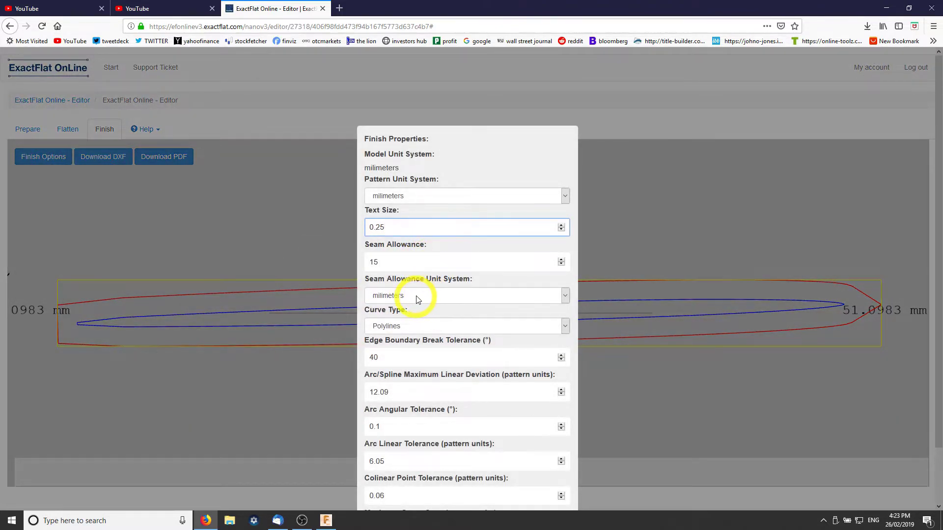
drag(393, 256, 343, 259)
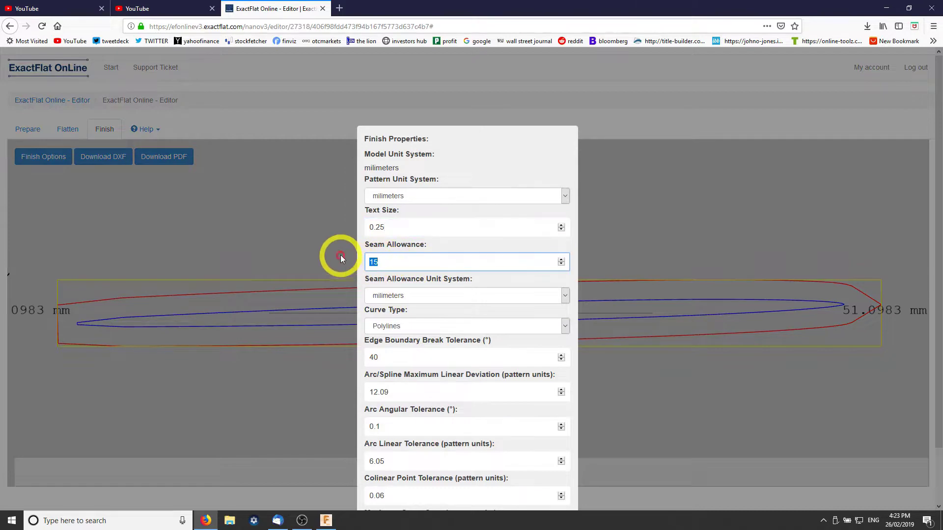
text(10)
key(BackSpace)
key(BackSpace)
text(5)
click(341, 256)
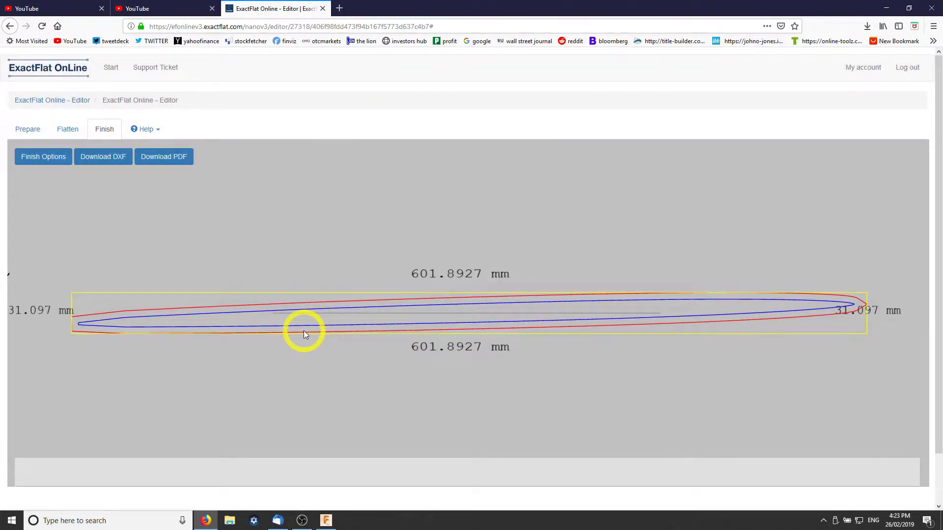
click(107, 167)
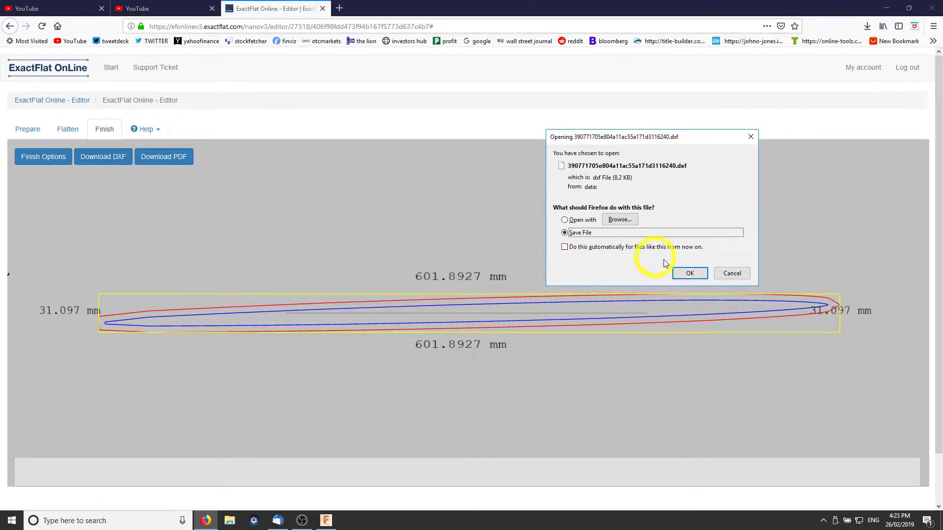
click(690, 274)
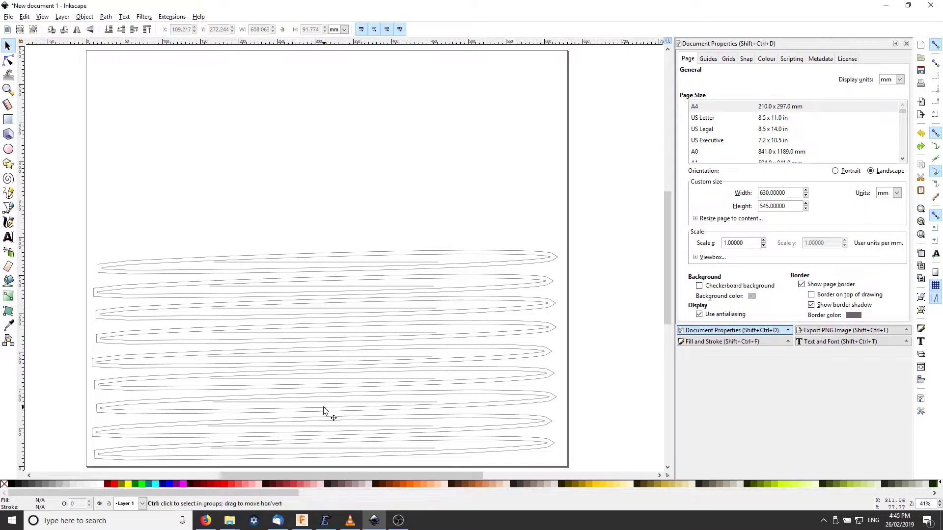
Step: In Inkscape, stack copies of the strips upward to fill the page and delete the strip overhanging its upper edge
shift+click(323, 406)
drag(119, 407, 281, 67)
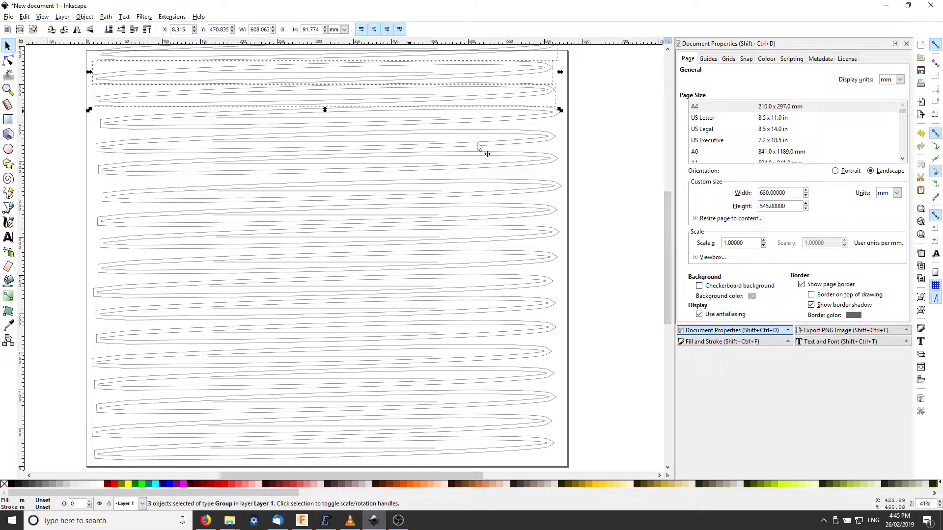
scroll(624, 225, up, 5)
drag(489, 185, 501, 184)
click(652, 178)
click(545, 139)
key(Delete)
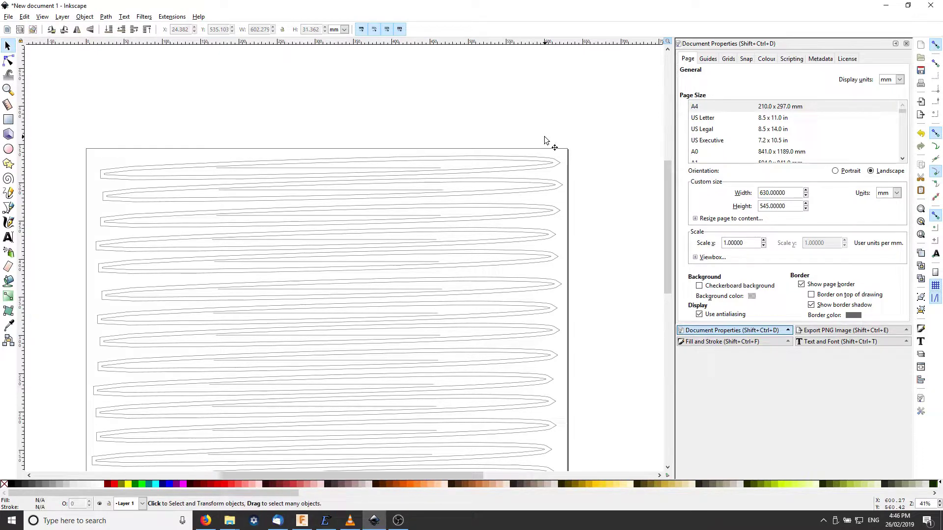
Step: Delete the two lowest strips on the page and hide the docked dialogs
scroll(585, 219, down, 5)
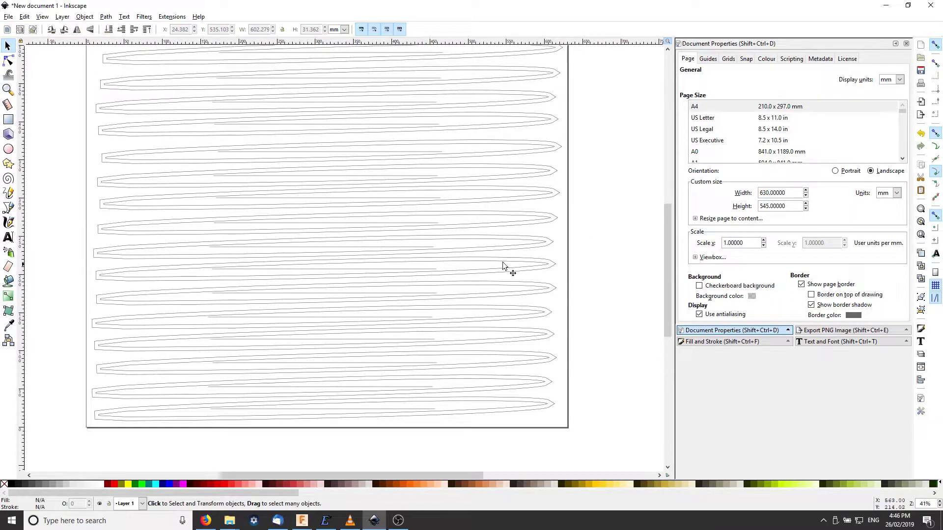
scroll(926, 506, down, 2)
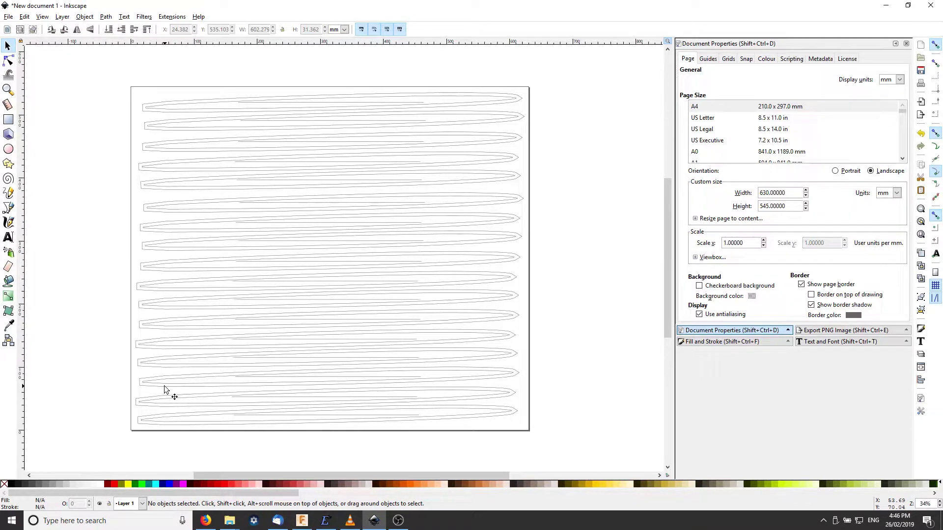
click(154, 406)
key(Delete)
key(F12)
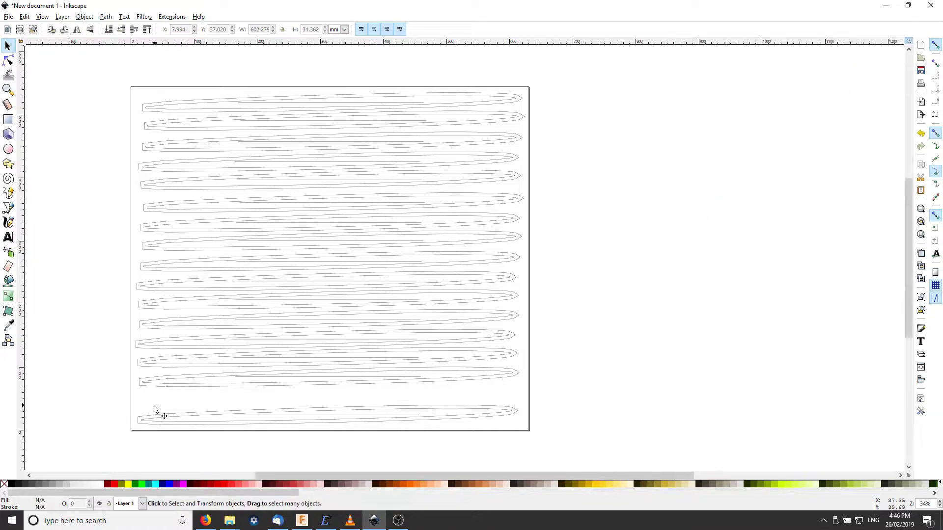
click(308, 424)
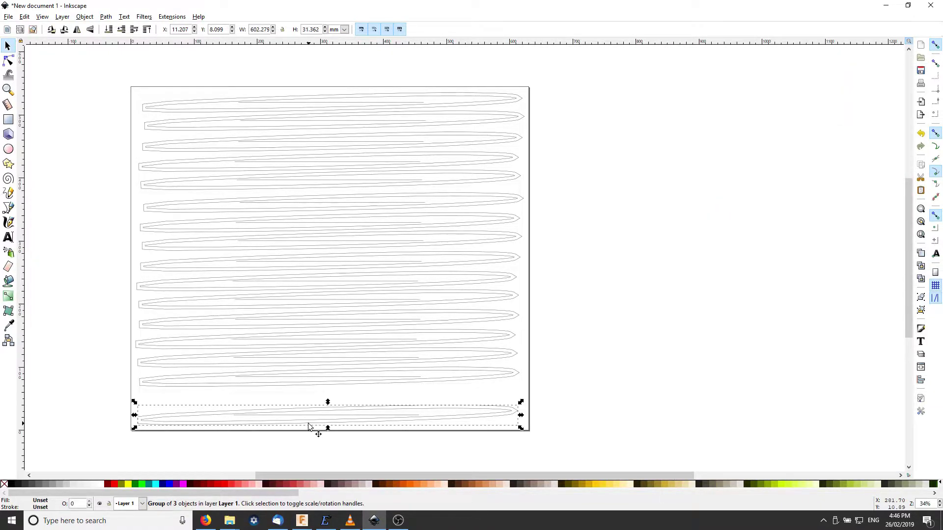
key(Delete)
Step: Select all remaining strips and move them down to centre them vertically on the page
drag(80, 417, 656, 57)
drag(418, 112, 419, 139)
click(687, 287)
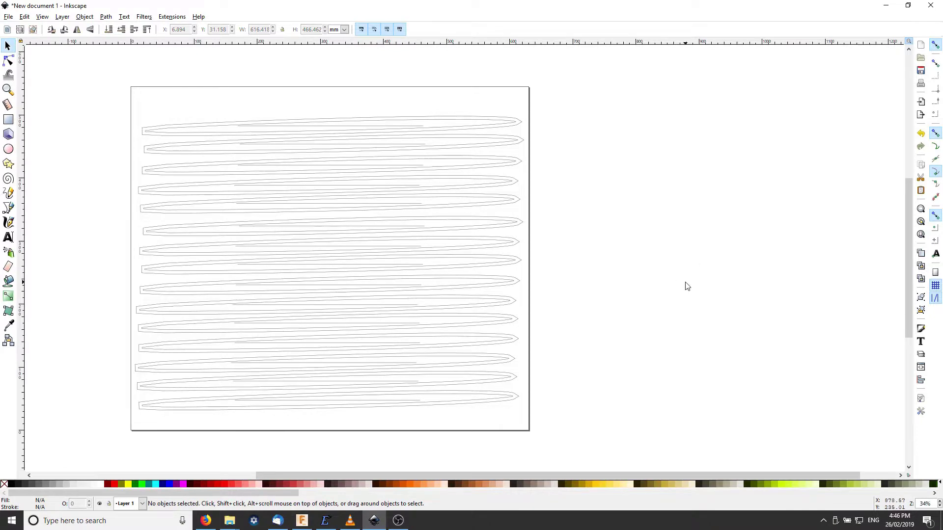
Step: Draw a rectangle about 632 by 548 mm along the page border and group it with all the strips
click(8, 119)
drag(131, 87, 529, 432)
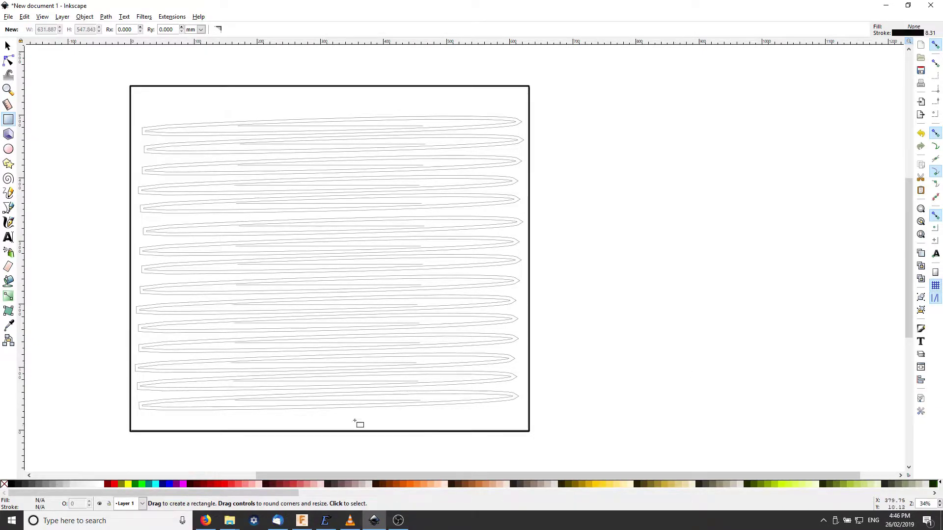
click(8, 45)
drag(55, 59, 823, 468)
right_click(408, 306)
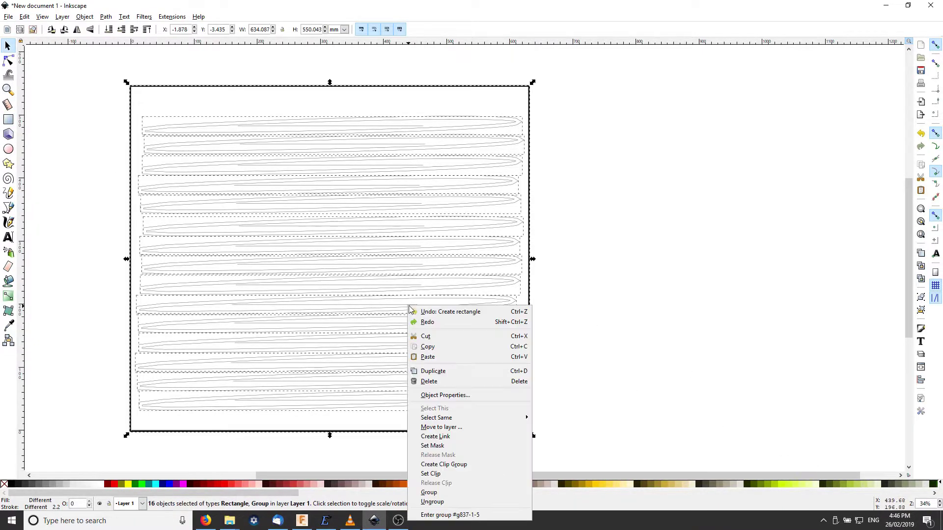
click(449, 493)
click(647, 317)
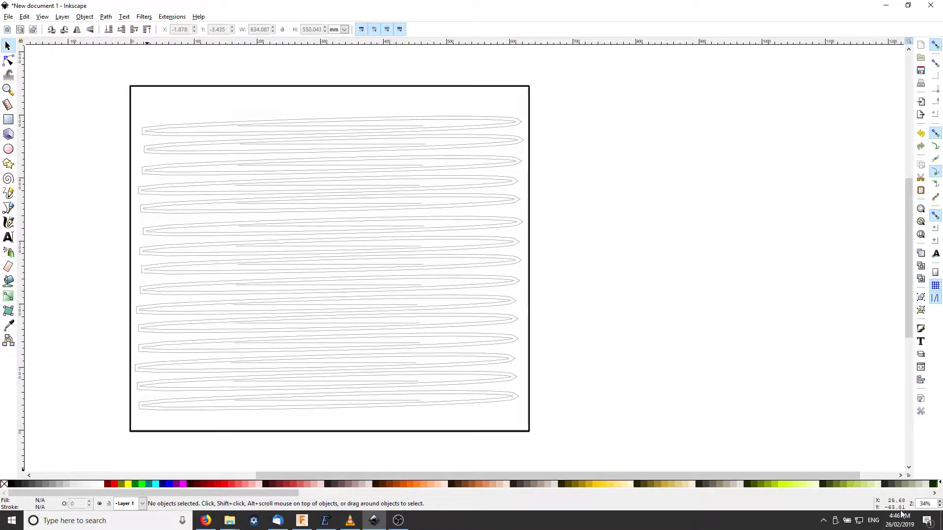
Step: Examine both ends of the strips, their seam allowance outlines and their spacing inside the border rectangle
scroll(927, 505, up, 5)
scroll(927, 504, up, 5)
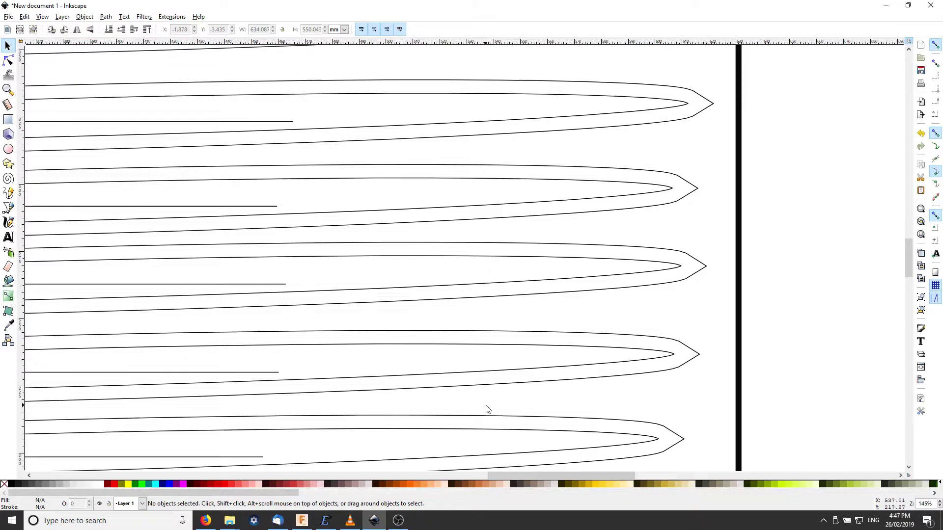
scroll(223, 383, down, 6)
drag(532, 475, 328, 458)
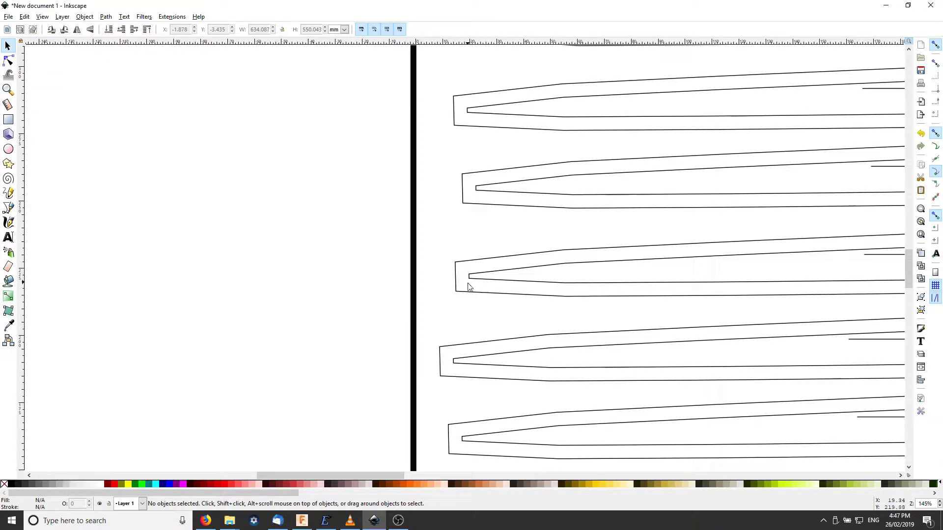
scroll(929, 505, down, 8)
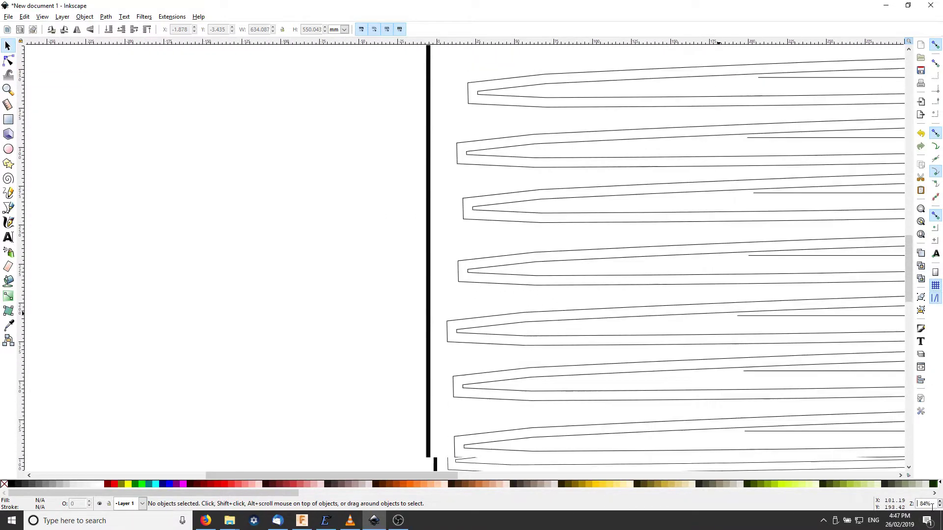
scroll(931, 506, down, 8)
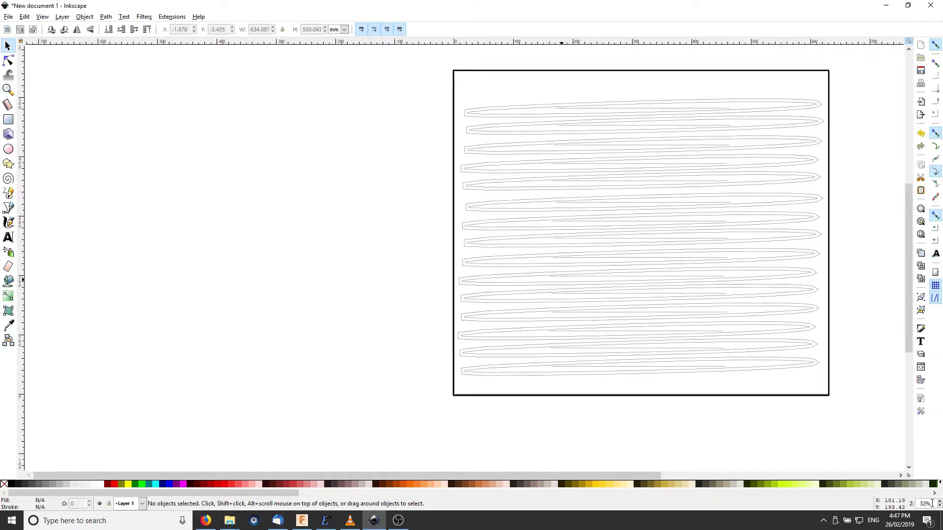
scroll(904, 373, up, 3)
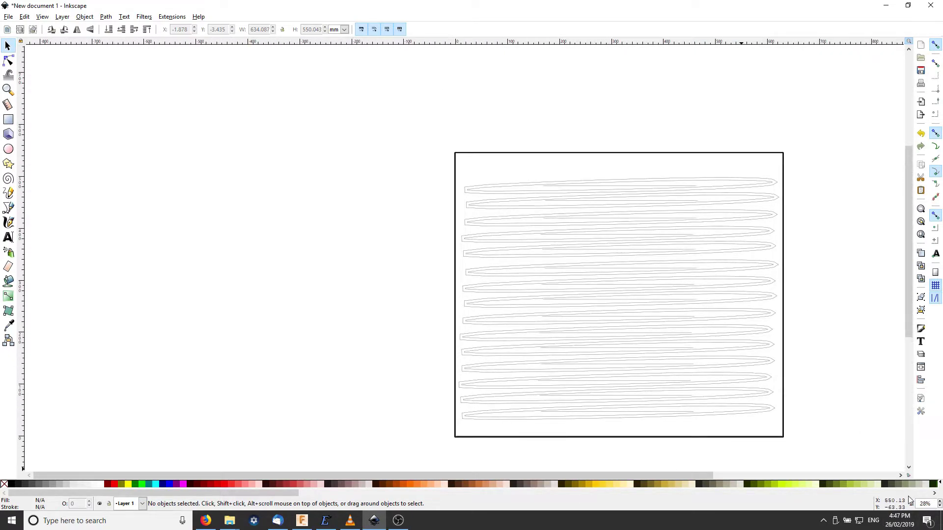
scroll(925, 506, up, 1)
scroll(925, 506, up, 6)
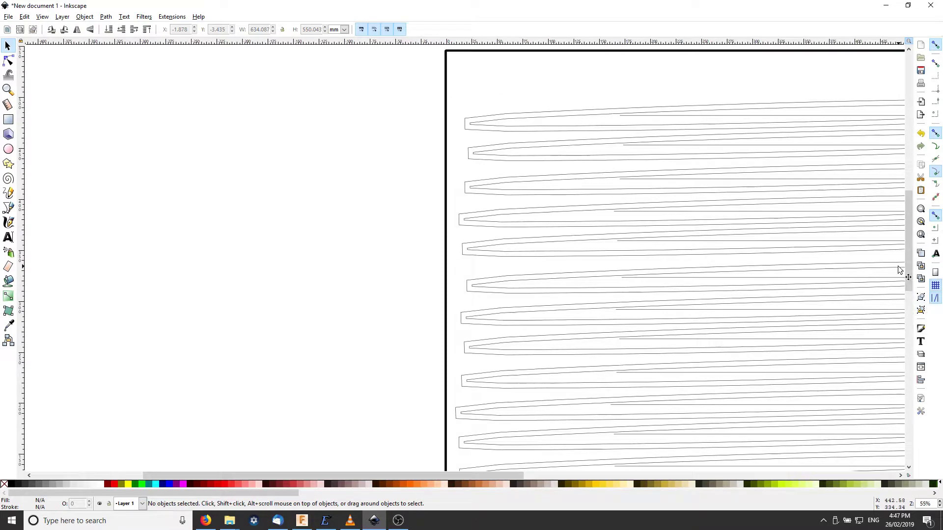
scroll(903, 270, down, 2)
scroll(883, 293, up, 6)
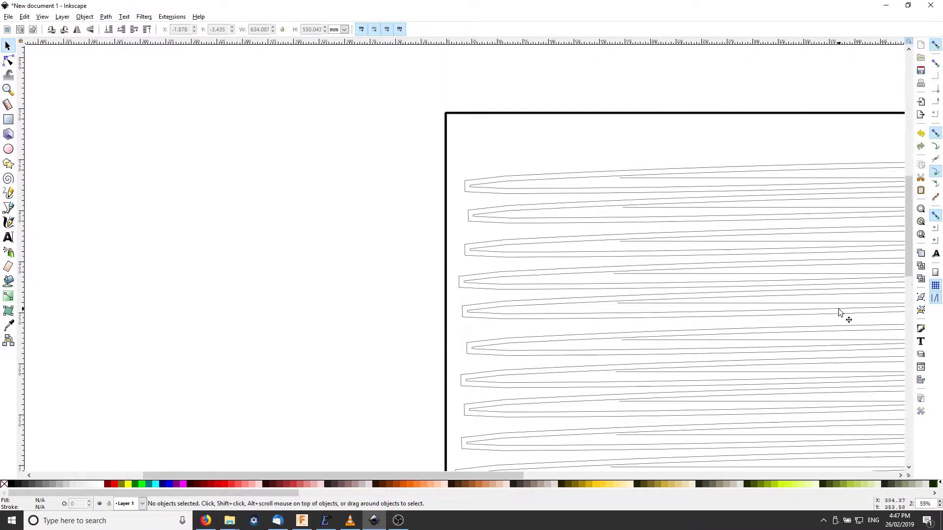
scroll(840, 315, down, 1)
scroll(887, 285, down, 1)
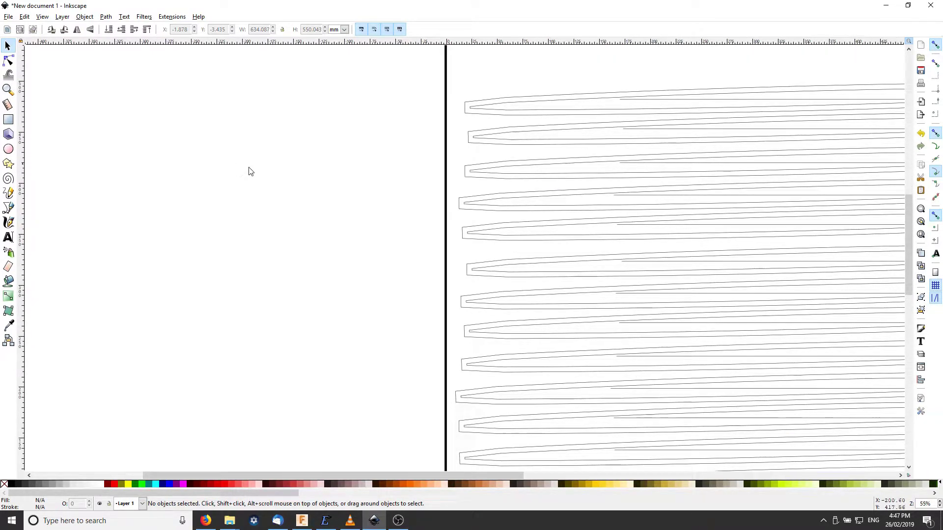
drag(476, 469, 609, 466)
scroll(888, 413, down, 1)
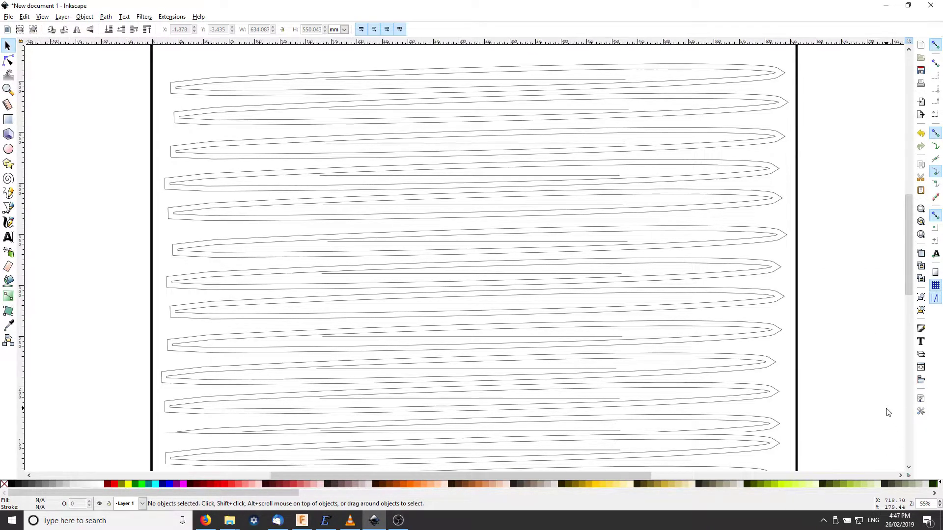